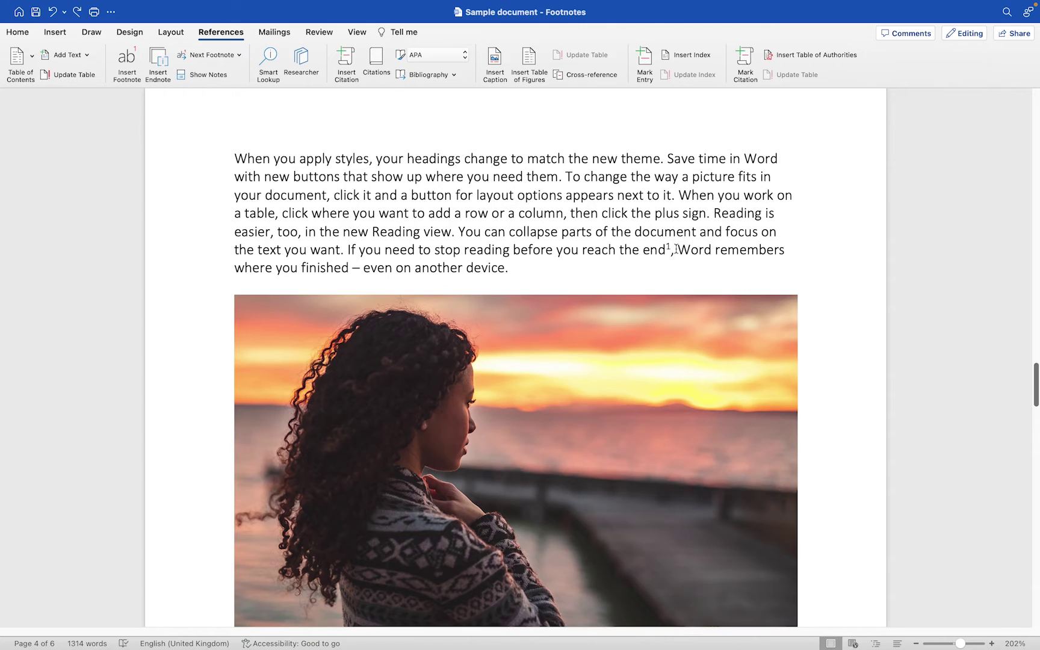
# Step: Check footnote 1's text, then place the insertion point after 'Cover page' in the first list
pyautogui.moveTo(672, 249); pyautogui.dragTo(664, 247)
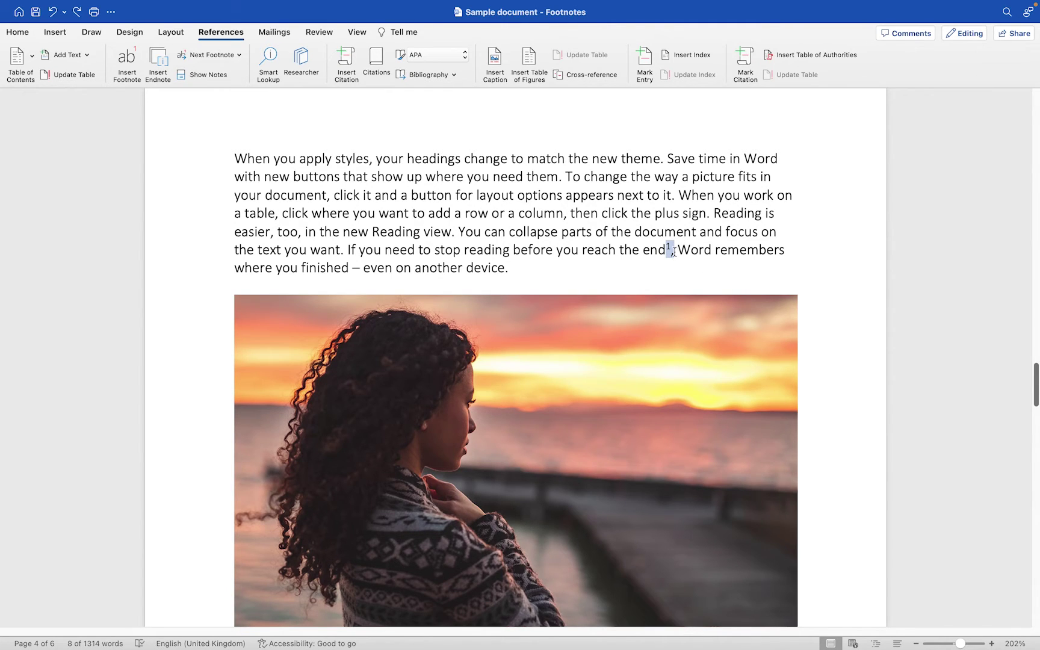
pyautogui.doubleClick(668, 249)
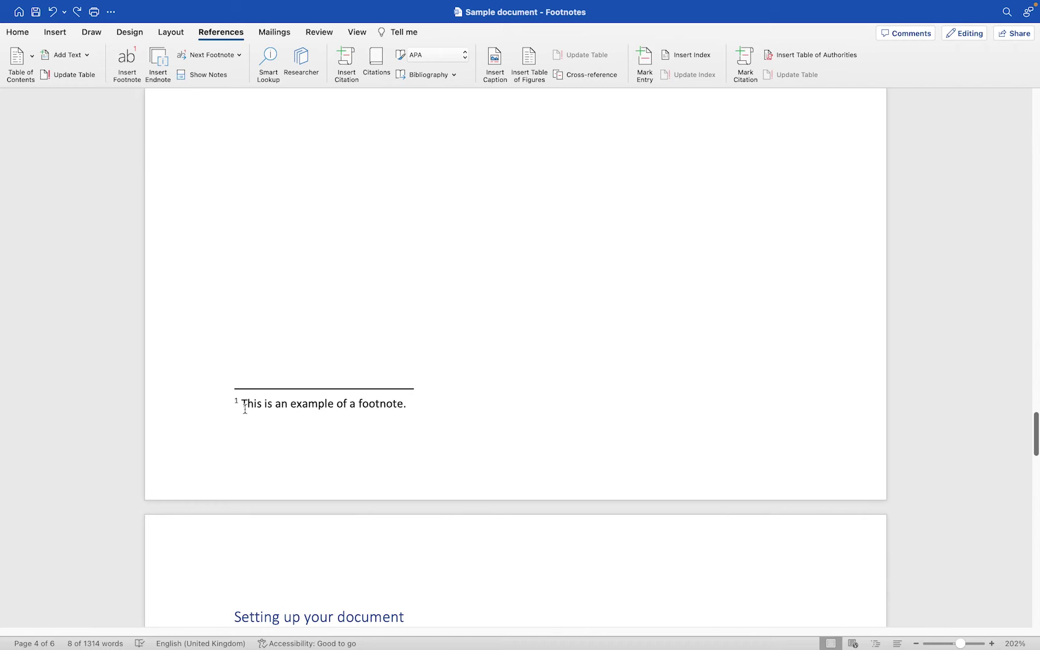
pyautogui.scroll(-1, 245, 410)
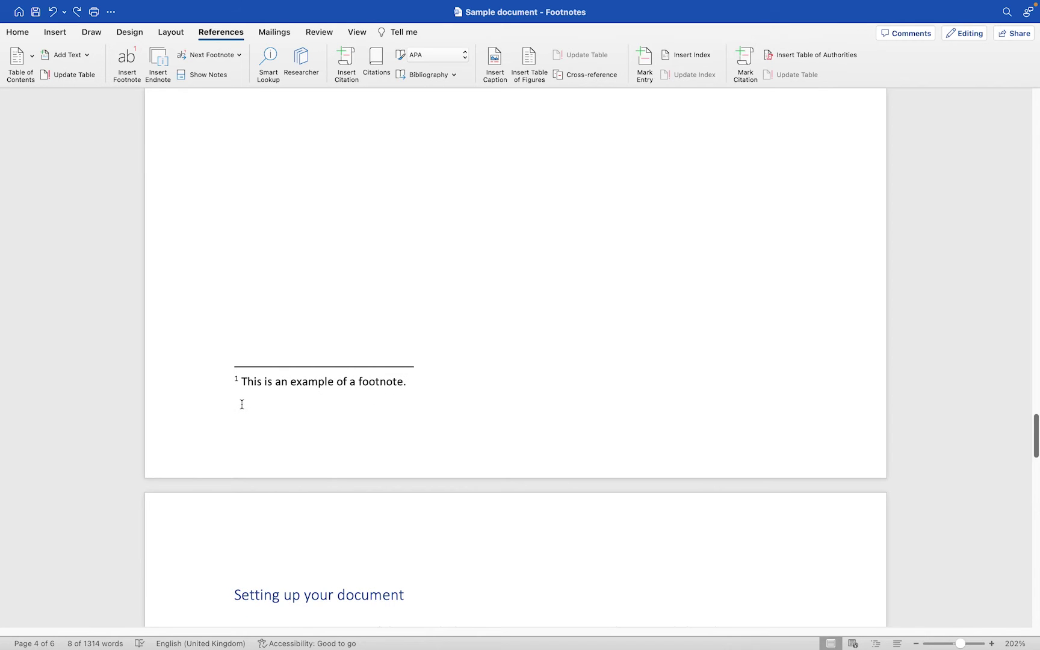
pyautogui.scroll(-10, 242, 404)
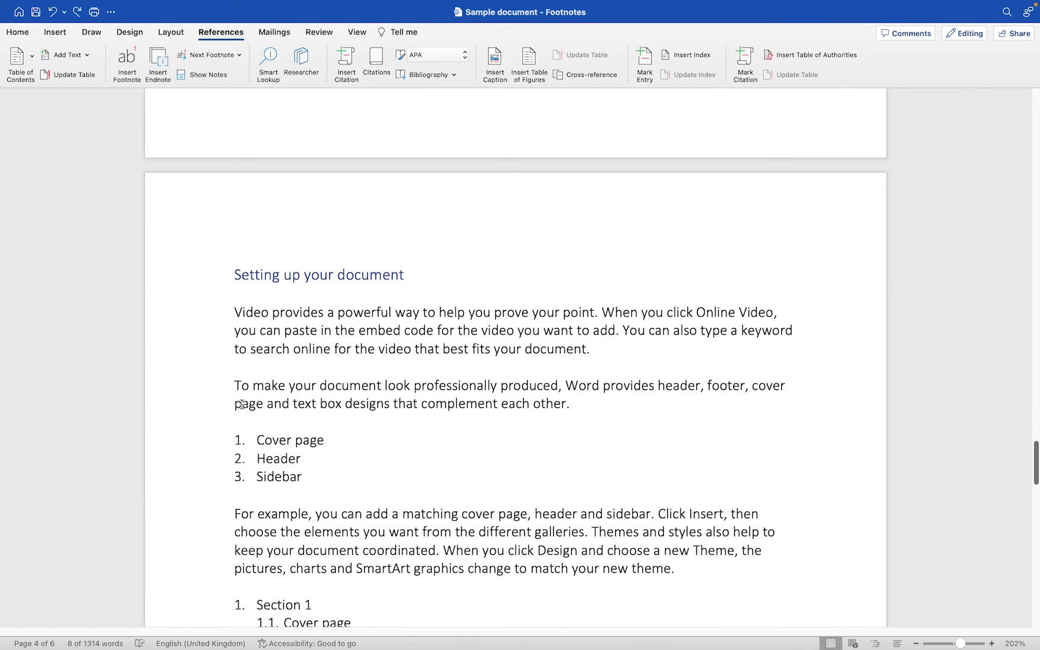
pyautogui.scroll(-2, 242, 404)
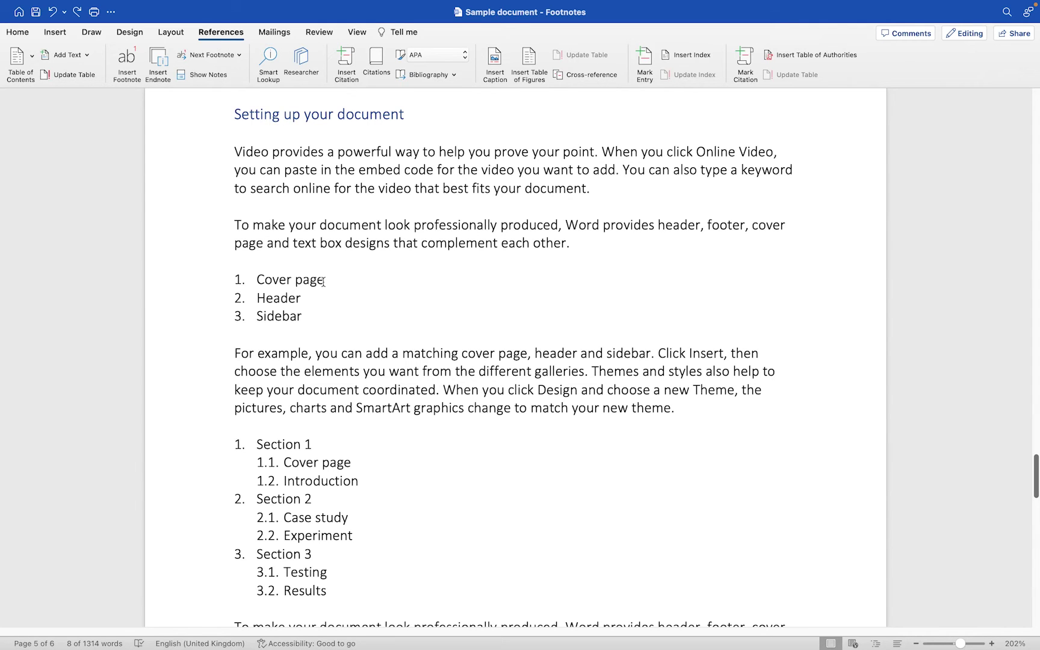
pyautogui.click(326, 300)
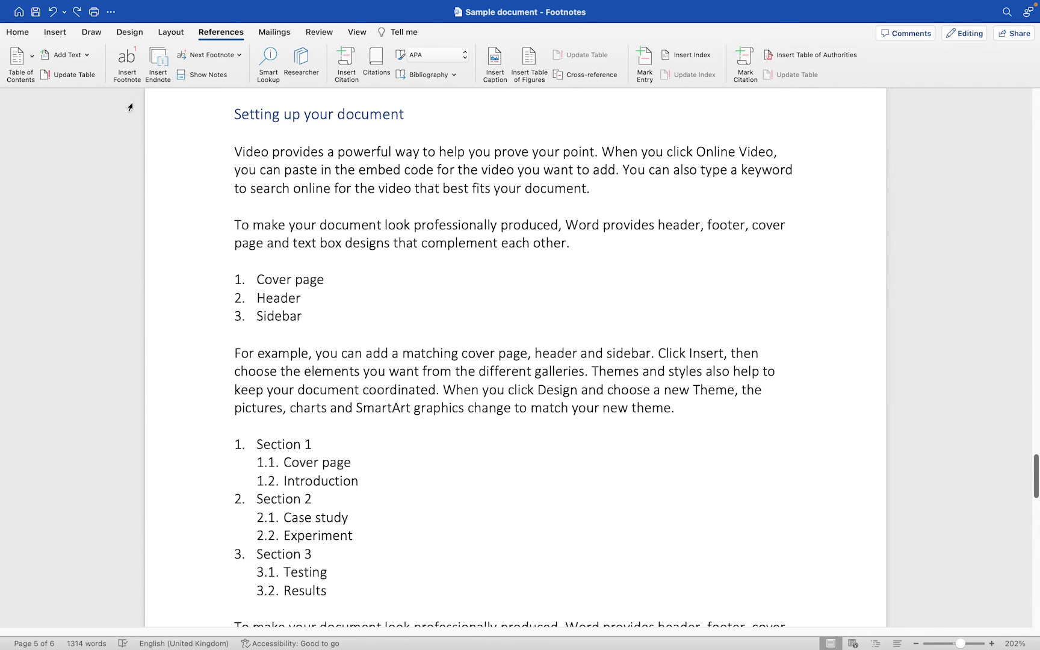
# Step: Insert footnote 2 after 'Cover page' and go to its note at the page bottom
pyautogui.click(126, 62)
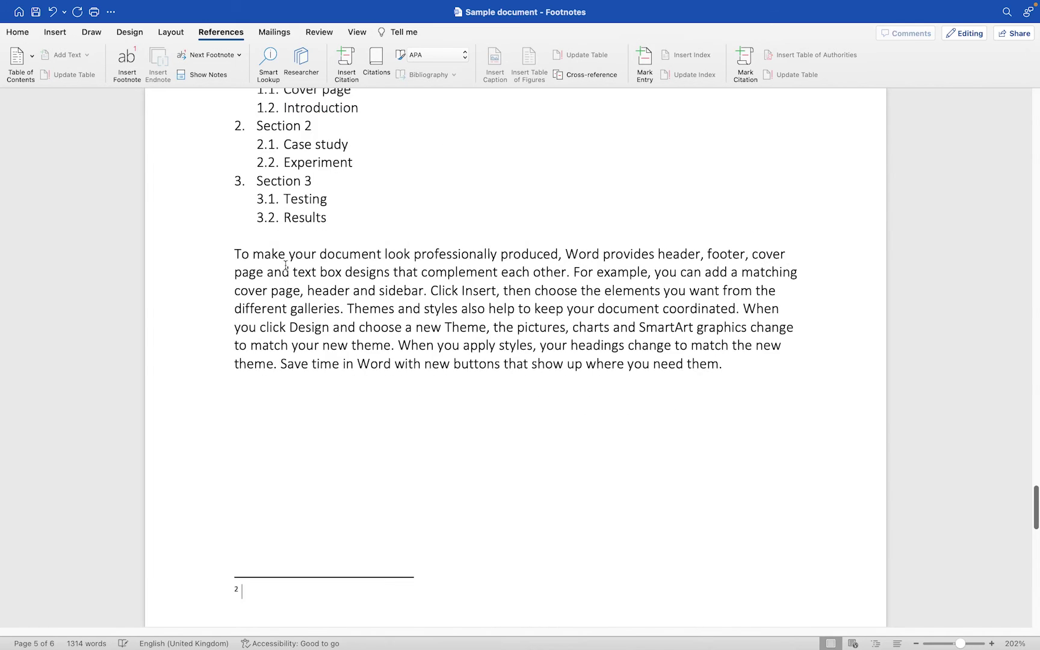
pyautogui.scroll(10, 374, 180)
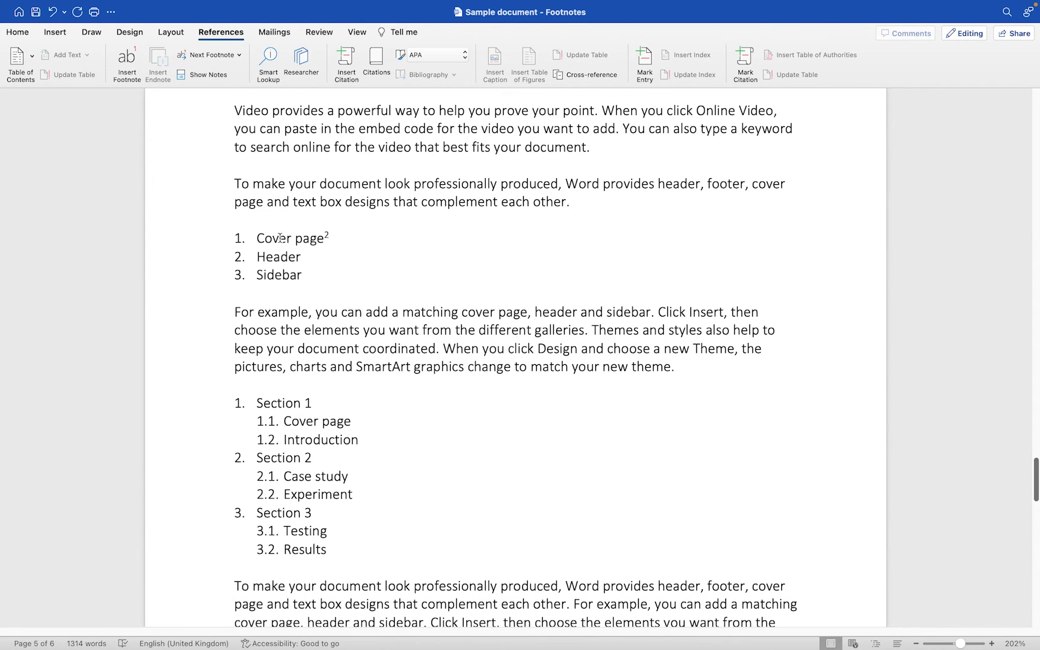
pyautogui.doubleClick(327, 235)
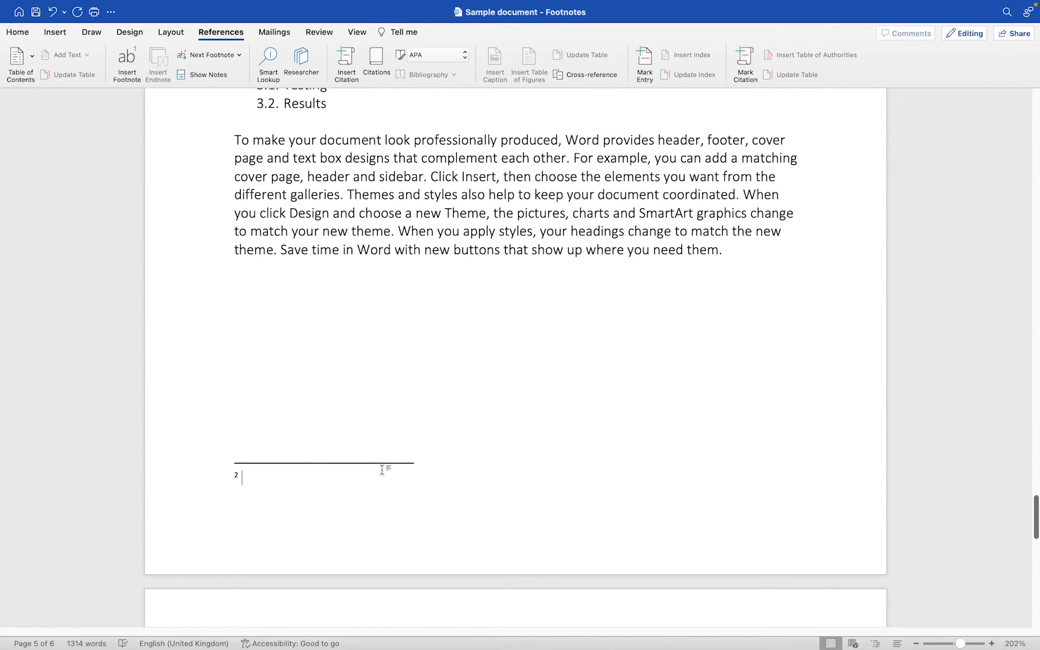
# Step: Close the accidentally opened footer and type 'This is the second footnote' in footnote 2
pyautogui.rightClick(330, 534)
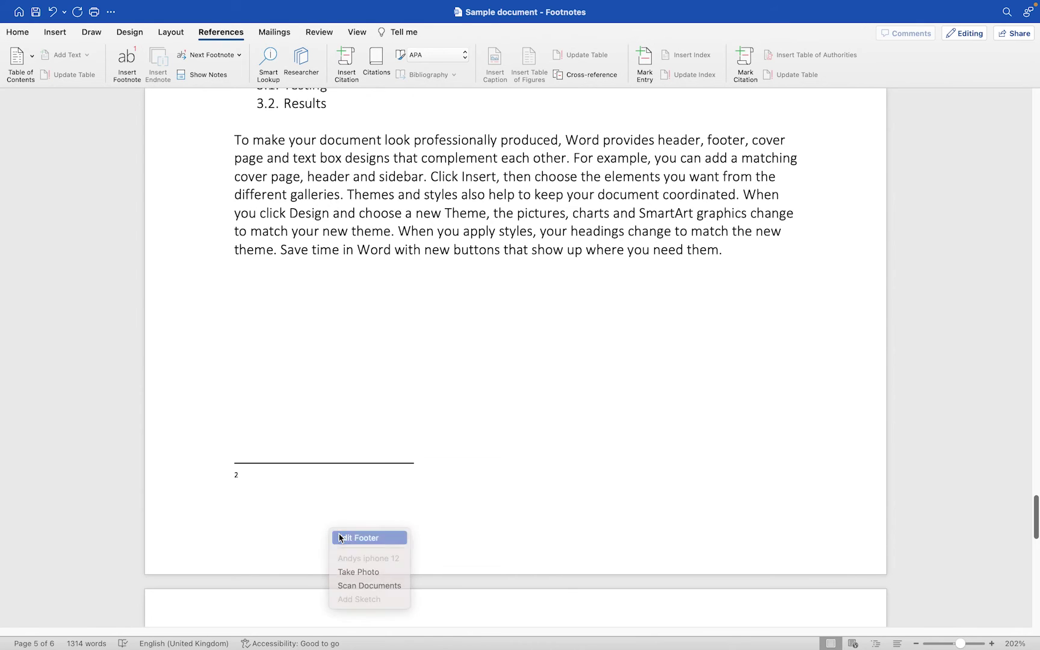
pyautogui.click(344, 538)
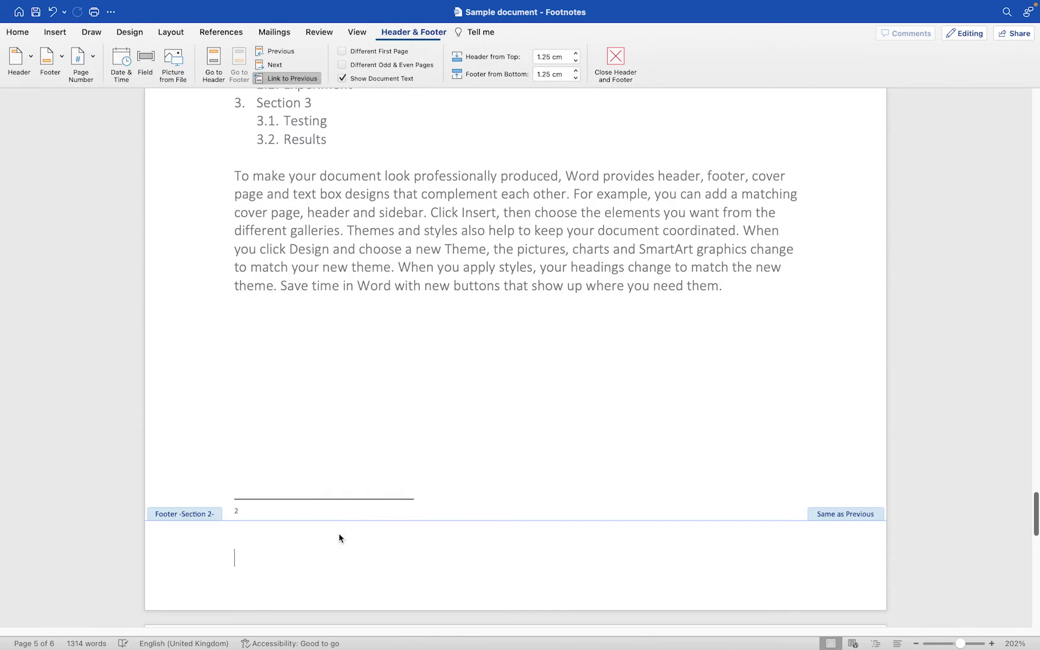
pyautogui.click(615, 61)
pyautogui.click(265, 512)
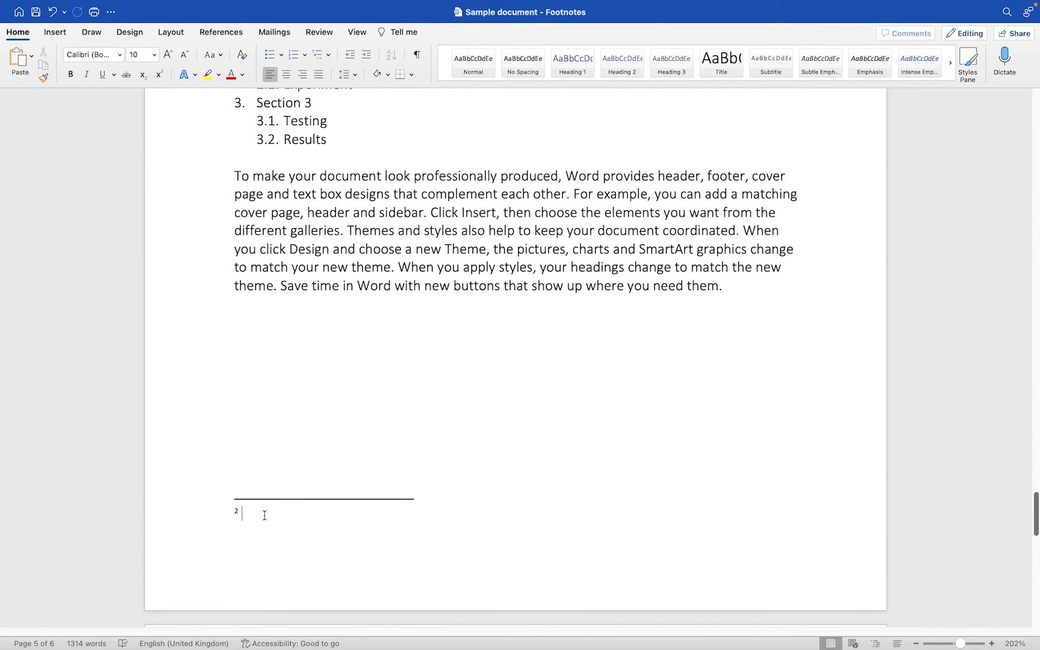
pyautogui.write('This is the second footnote')
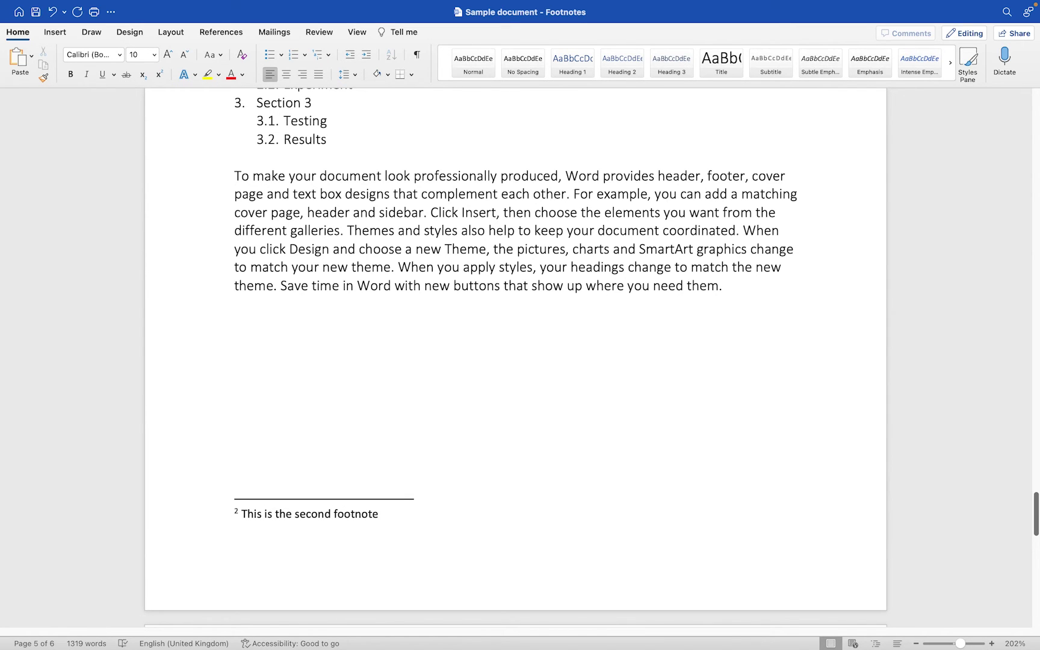
# Step: Add footnote 3 after 'Case study' using References > Insert Footnote, and check it below footnote 2
pyautogui.scroll(5, 283, 444)
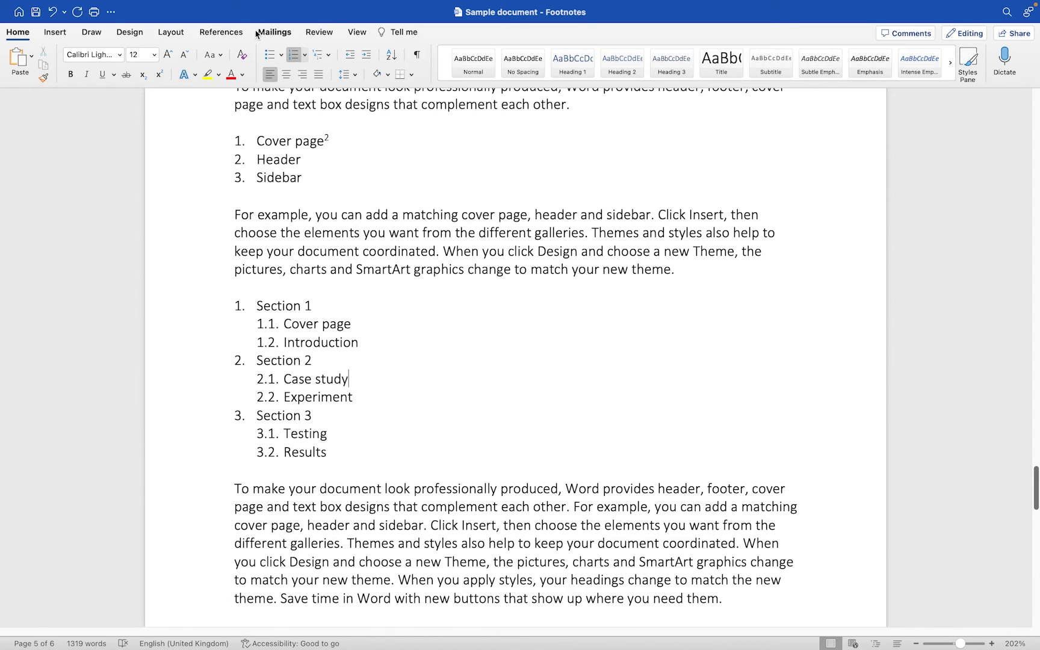
pyautogui.click(212, 32)
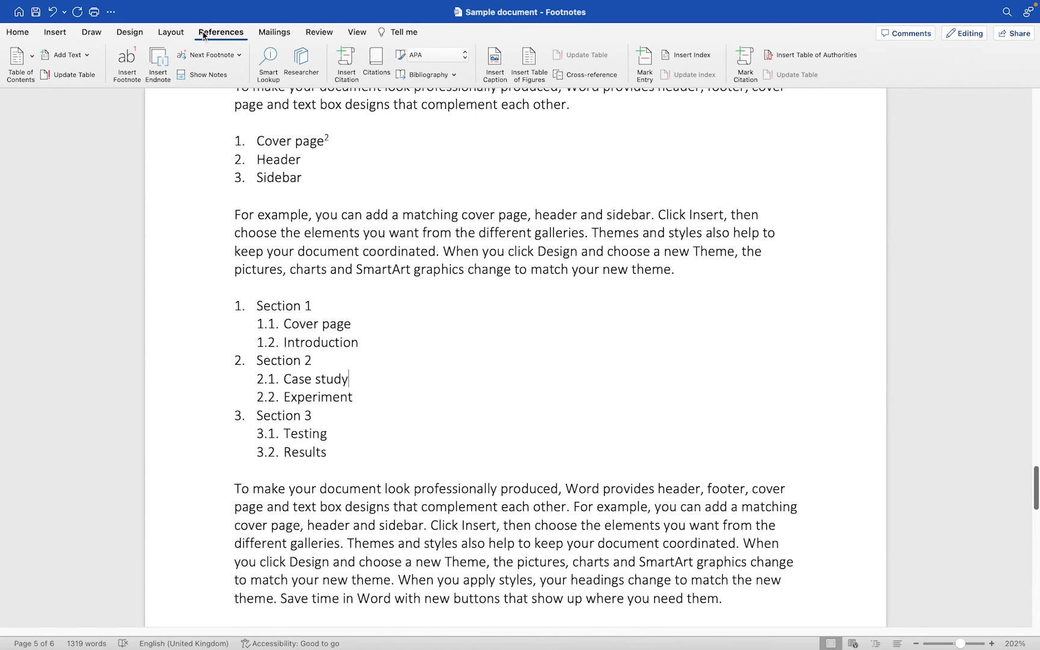
pyautogui.click(124, 58)
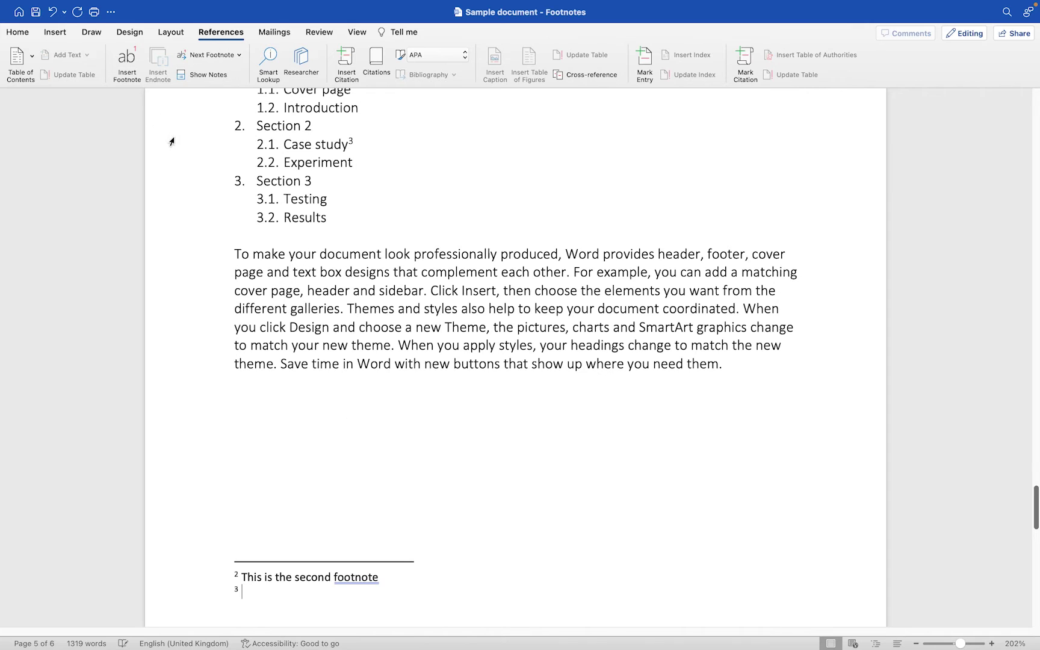
pyautogui.scroll(-3, 377, 159)
pyautogui.scroll(-5, 390, 283)
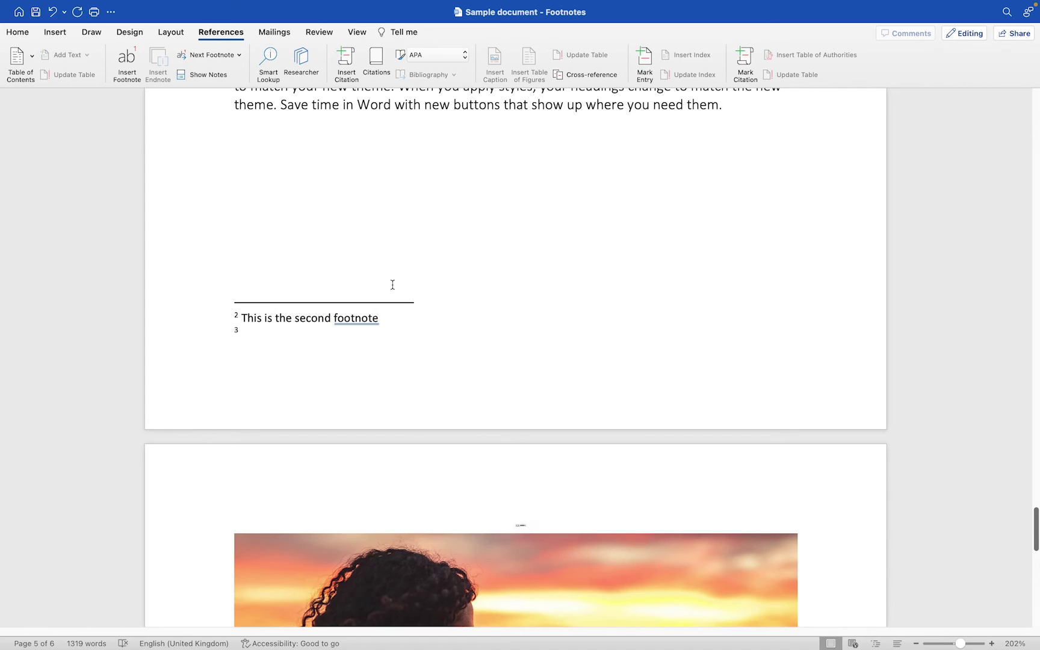
pyautogui.scroll(1, 393, 285)
pyautogui.scroll(5, 393, 285)
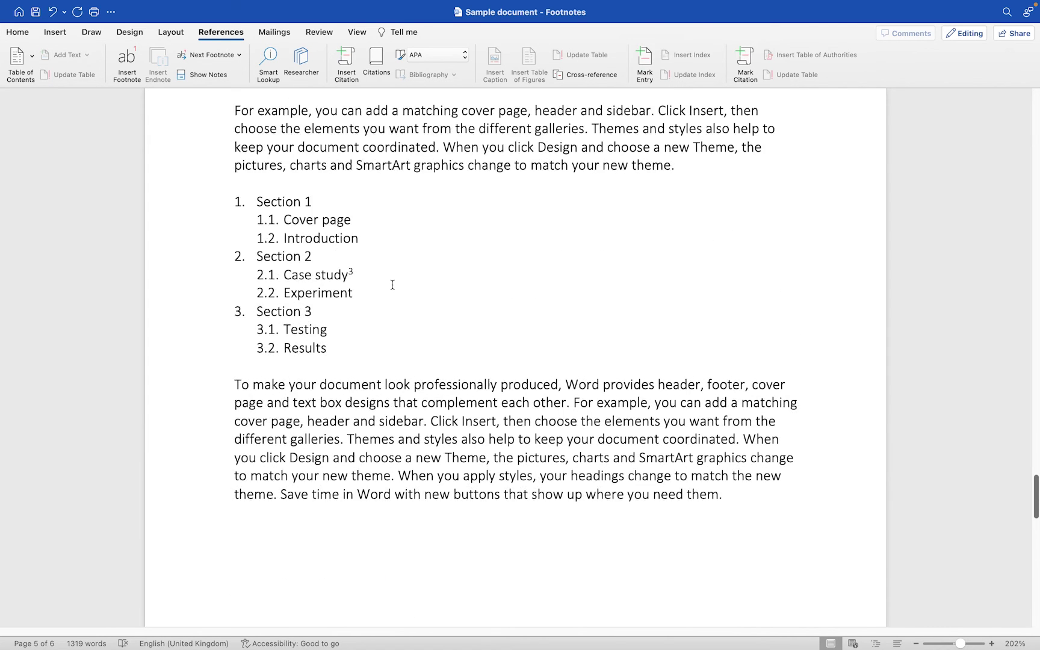
pyautogui.scroll(-5, 393, 285)
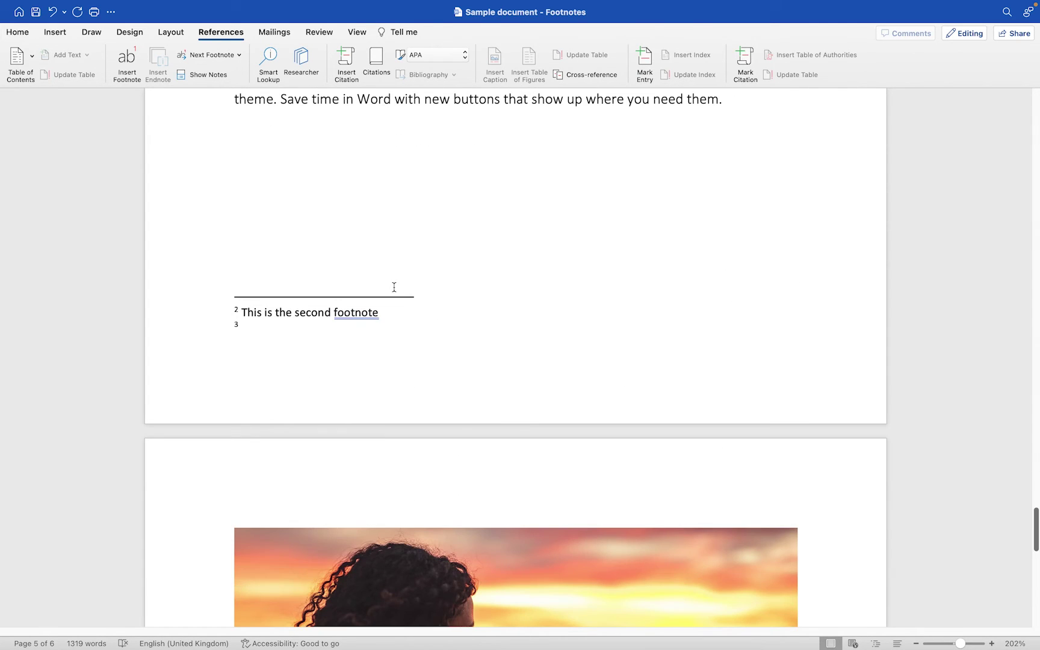
pyautogui.write('View this ')
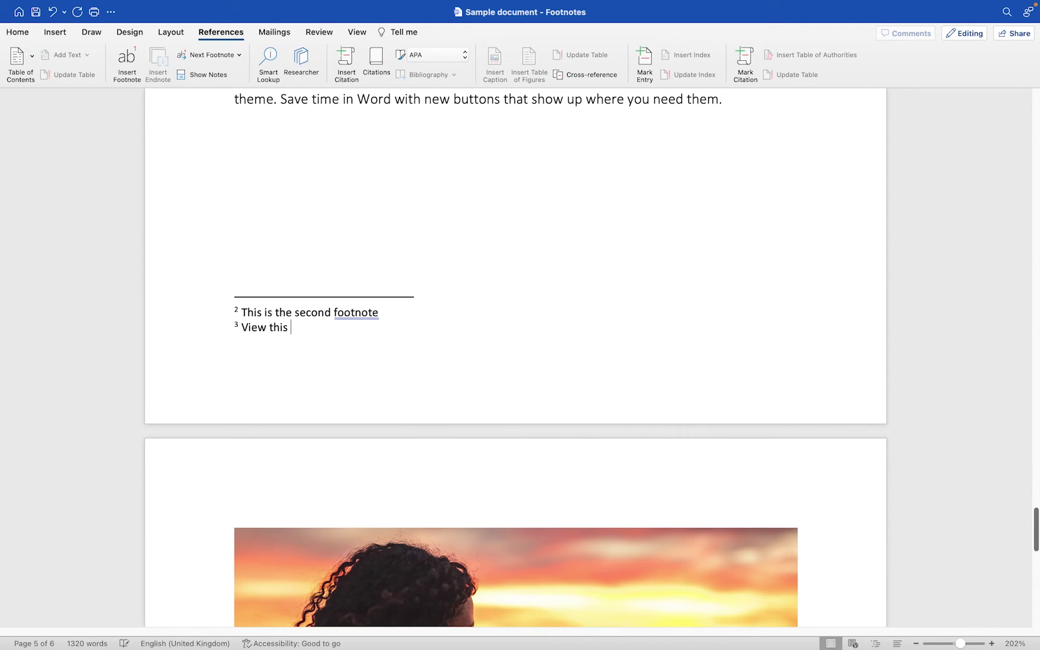
pyautogui.write('new case study: www')
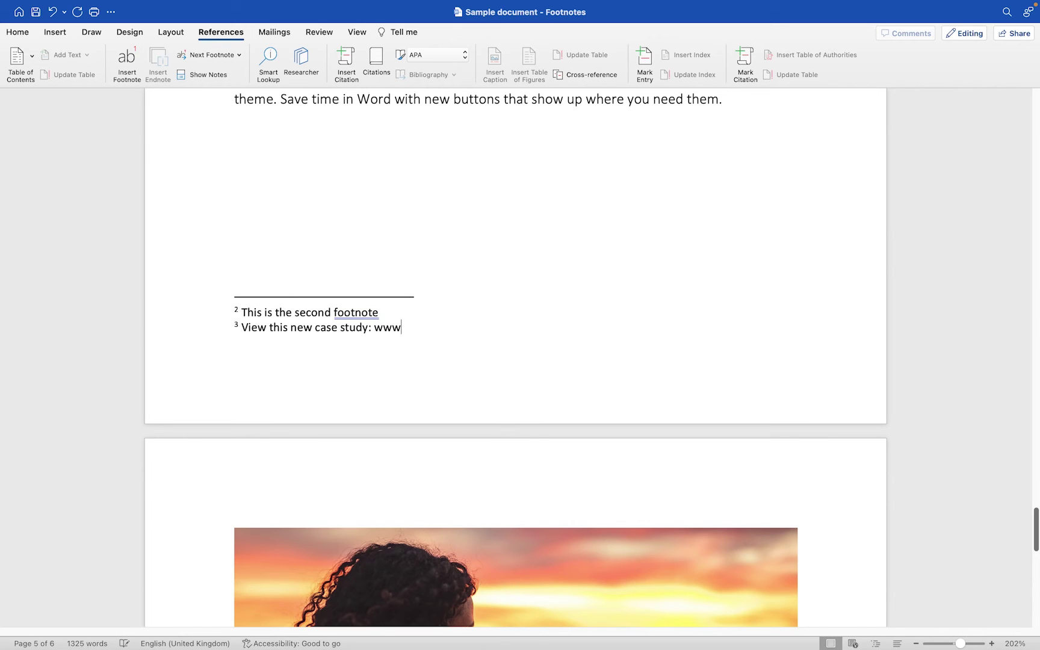
pyautogui.write('.casestudy.com')
pyautogui.moveTo(374, 328); pyautogui.dragTo(485, 330)
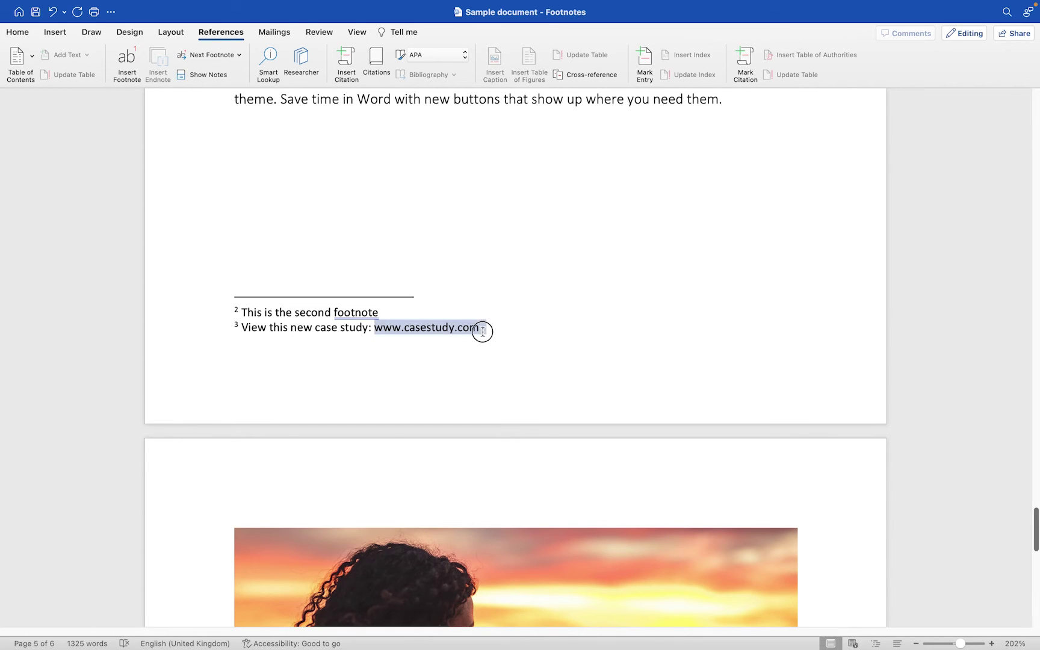
pyautogui.rightClick(451, 334)
pyautogui.click(494, 325)
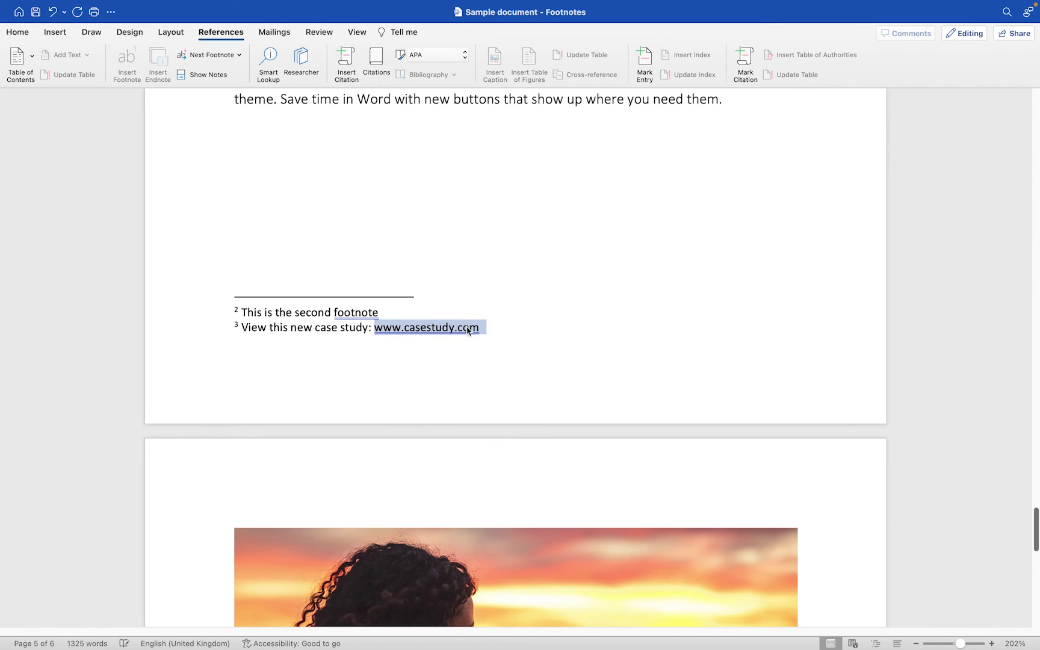
pyautogui.click(486, 328)
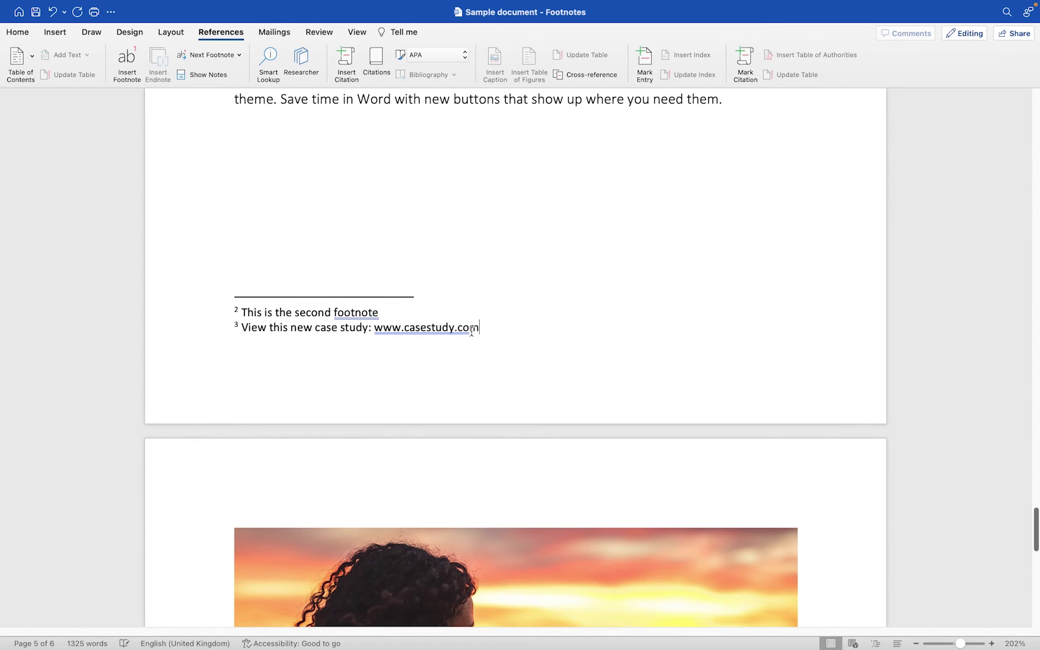
pyautogui.moveTo(478, 328); pyautogui.dragTo(375, 328)
pyautogui.rightClick(392, 331)
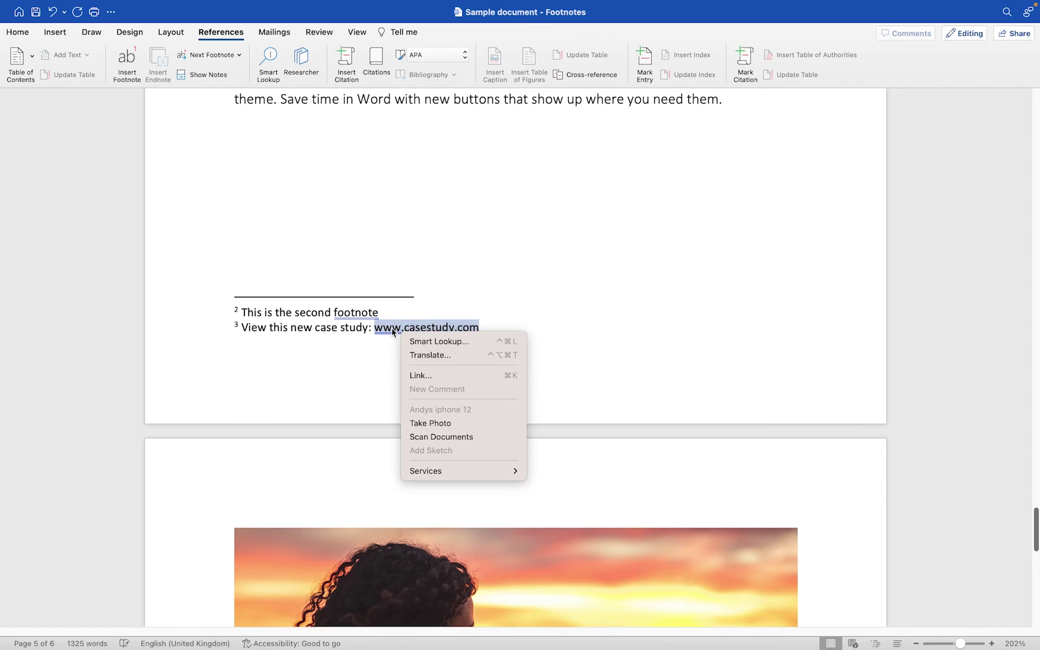
pyautogui.click(543, 321)
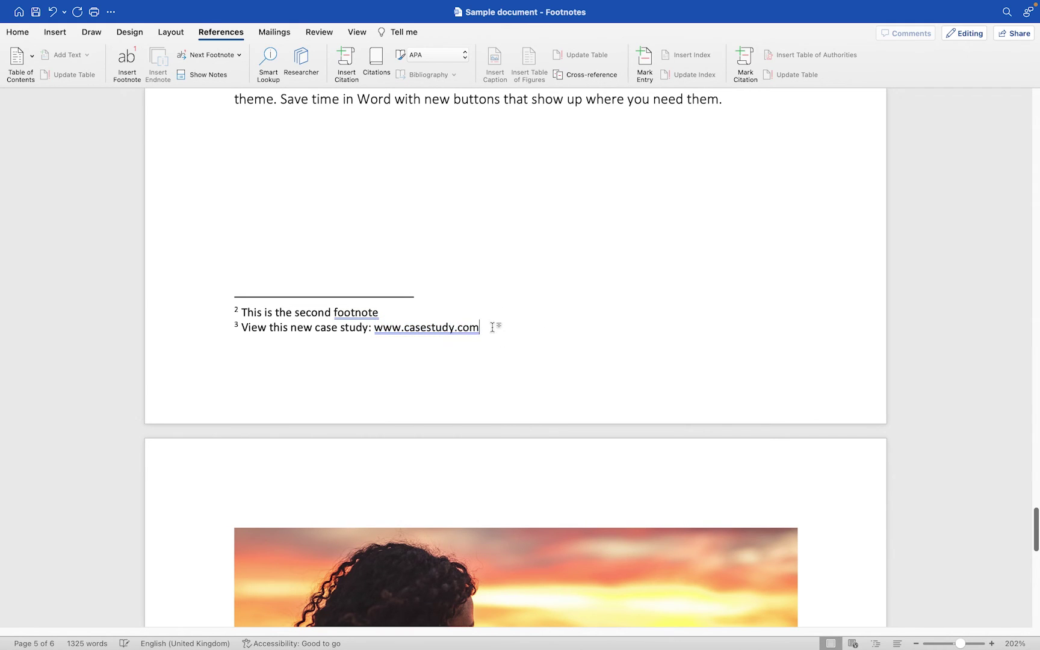
pyautogui.moveTo(479, 331); pyautogui.dragTo(327, 331)
pyautogui.press('BackSpace')
pyautogui.press('BackSpace')
pyautogui.press('BackSpace')
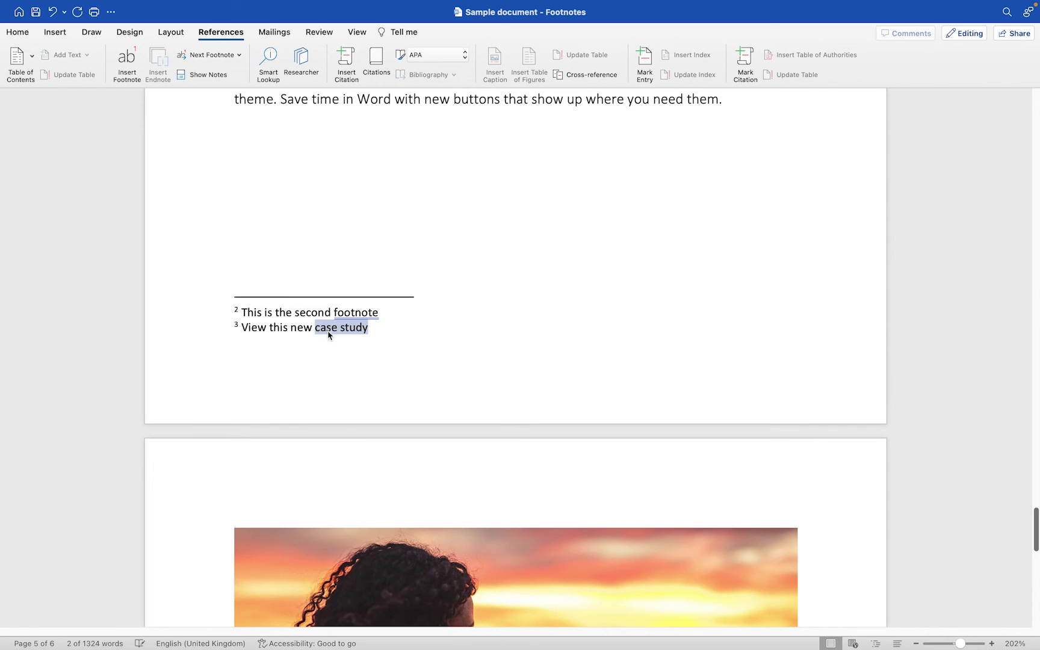
pyautogui.rightClick(330, 331)
pyautogui.click(355, 494)
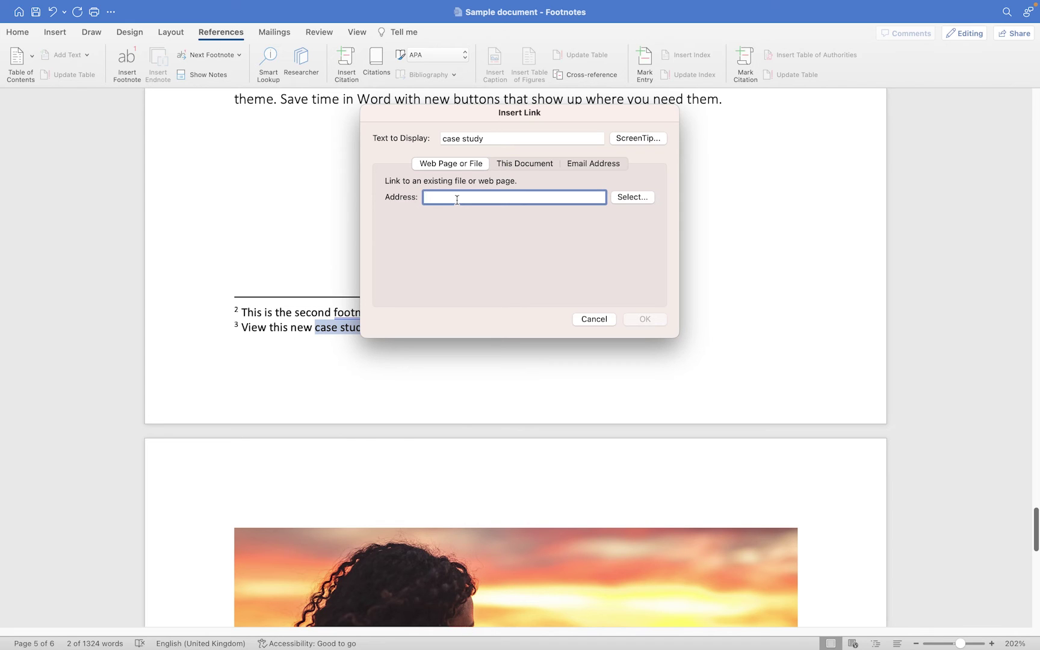
pyautogui.write('www.')
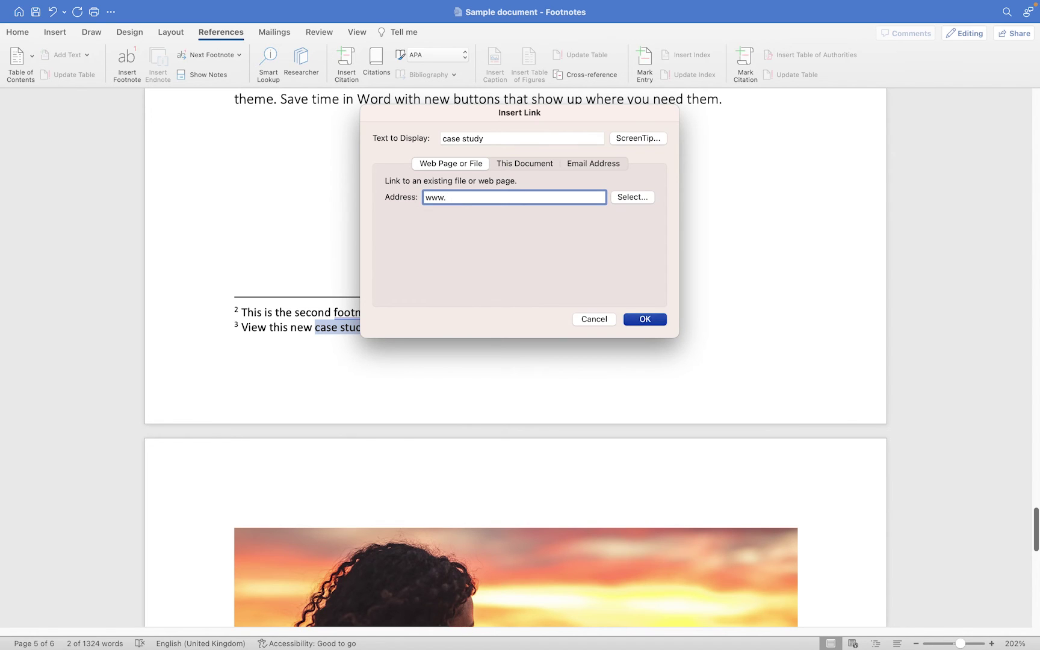
pyautogui.write('casestudy.com/')
pyautogui.press('BackSpace')
pyautogui.press('BackSpace')
pyautogui.write('m')
pyautogui.click(644, 319)
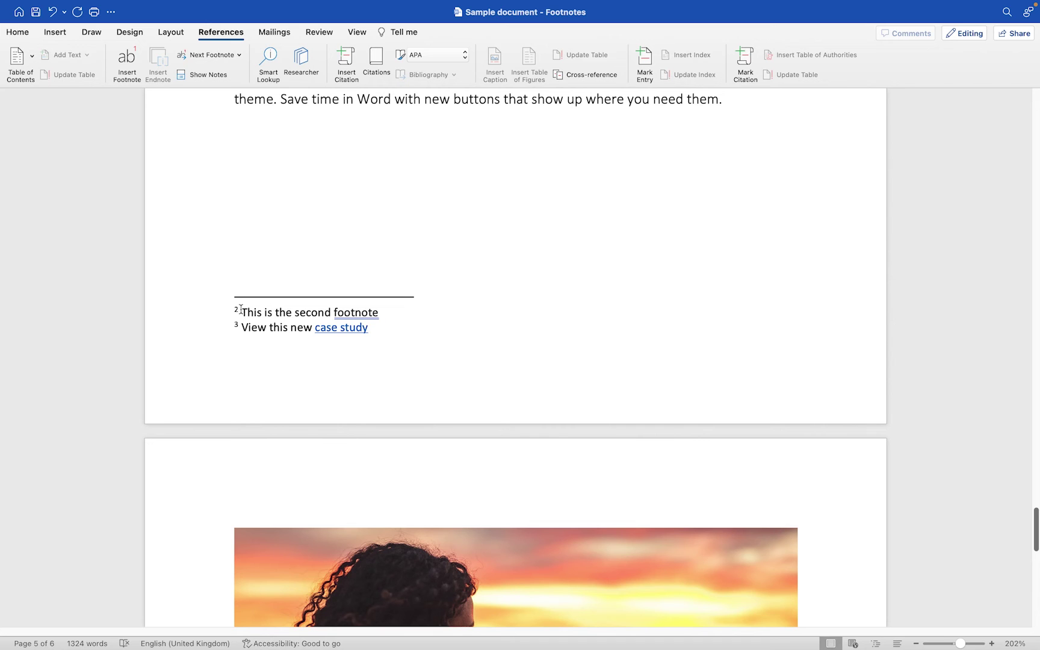
# Step: Retype the page 4 footnote's ending as 'the first footnote', then delete all its text
pyautogui.scroll(15, 240, 310)
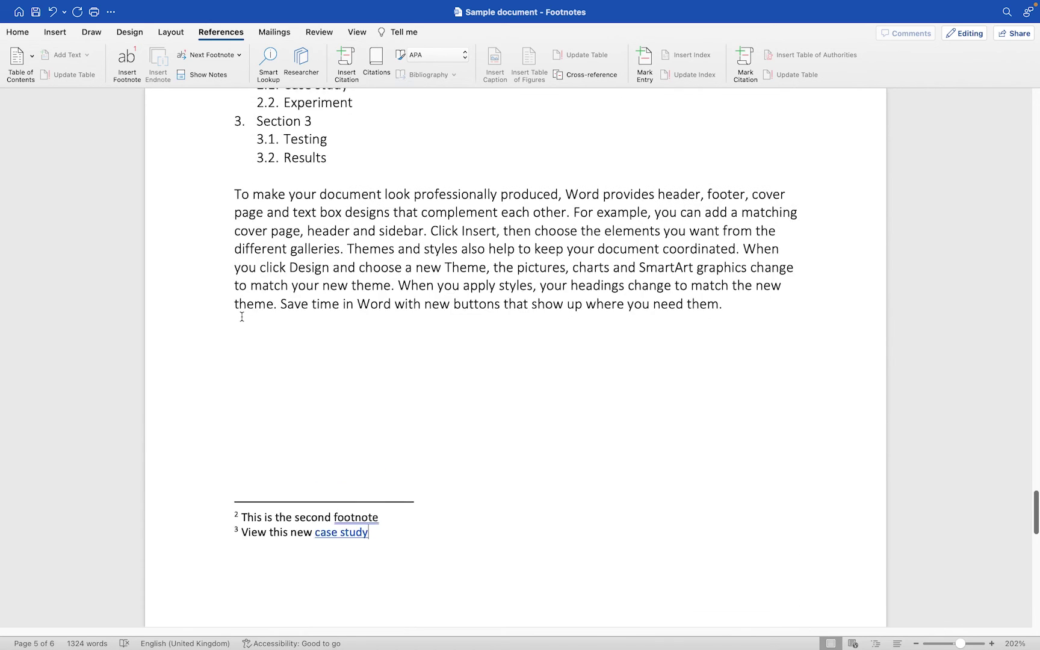
pyautogui.scroll(3, 241, 316)
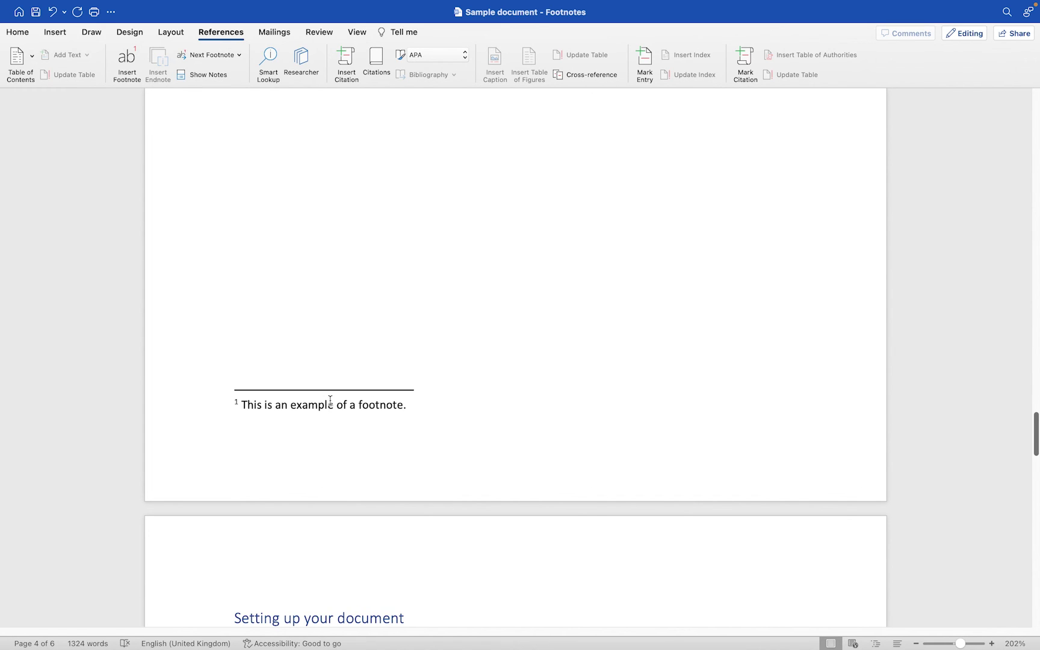
pyautogui.moveTo(425, 407); pyautogui.dragTo(278, 409)
pyautogui.write('t')
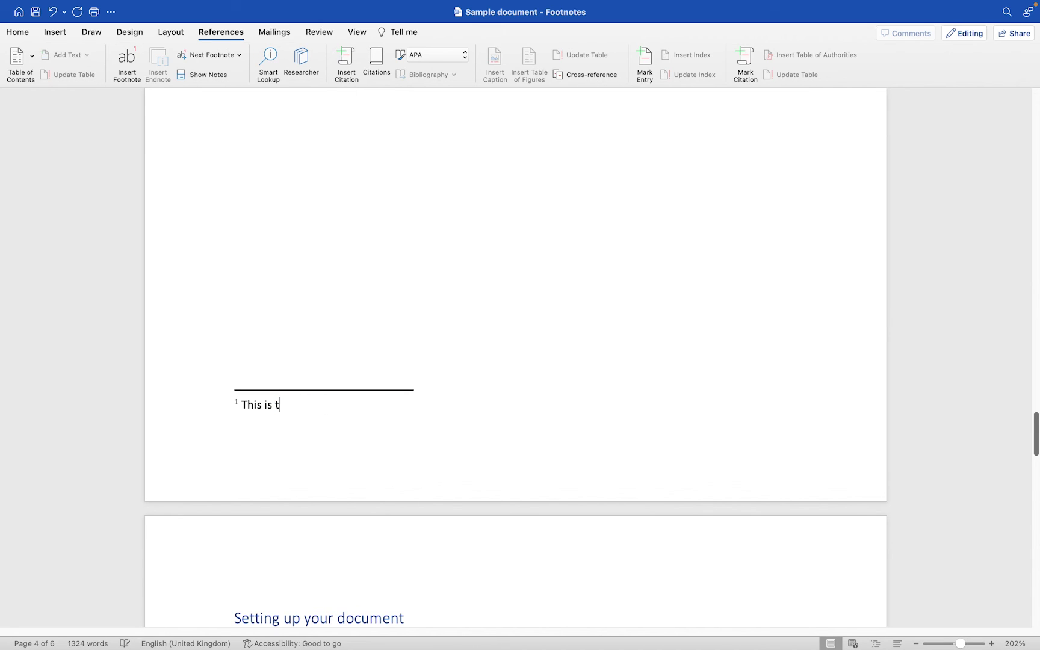
pyautogui.write('he first footnote')
pyautogui.click(358, 419)
pyautogui.moveTo(375, 405); pyautogui.dragTo(237, 404)
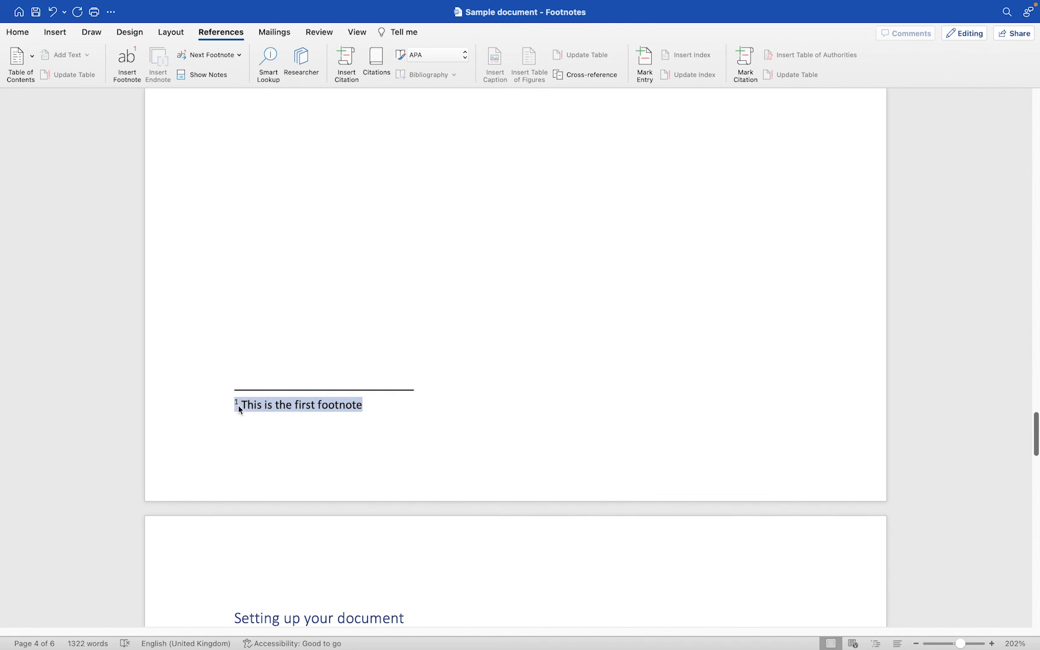
pyautogui.press('BackSpace')
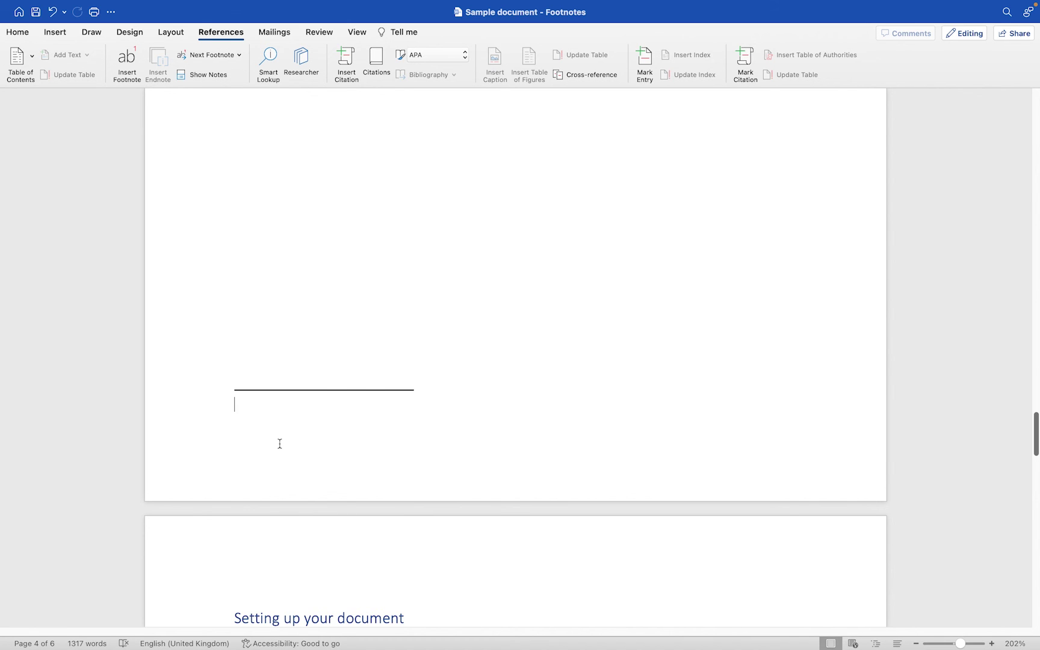
# Step: Undo the deletion to restore the first footnote's text
pyautogui.scroll(15, 318, 409)
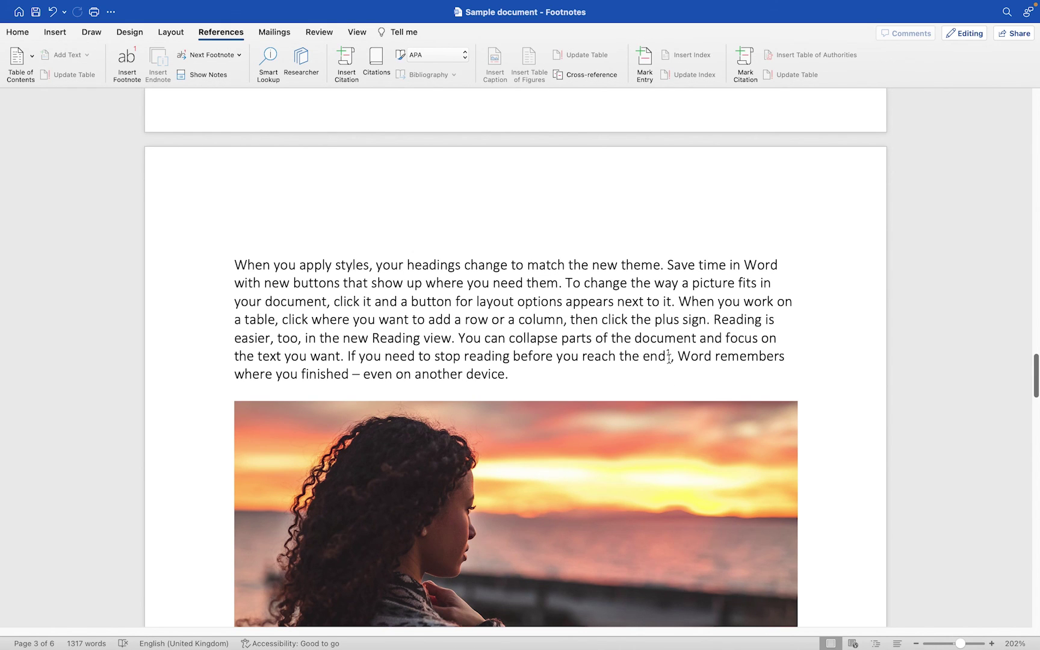
pyautogui.scroll(-6, 650, 383)
pyautogui.scroll(-3, 652, 387)
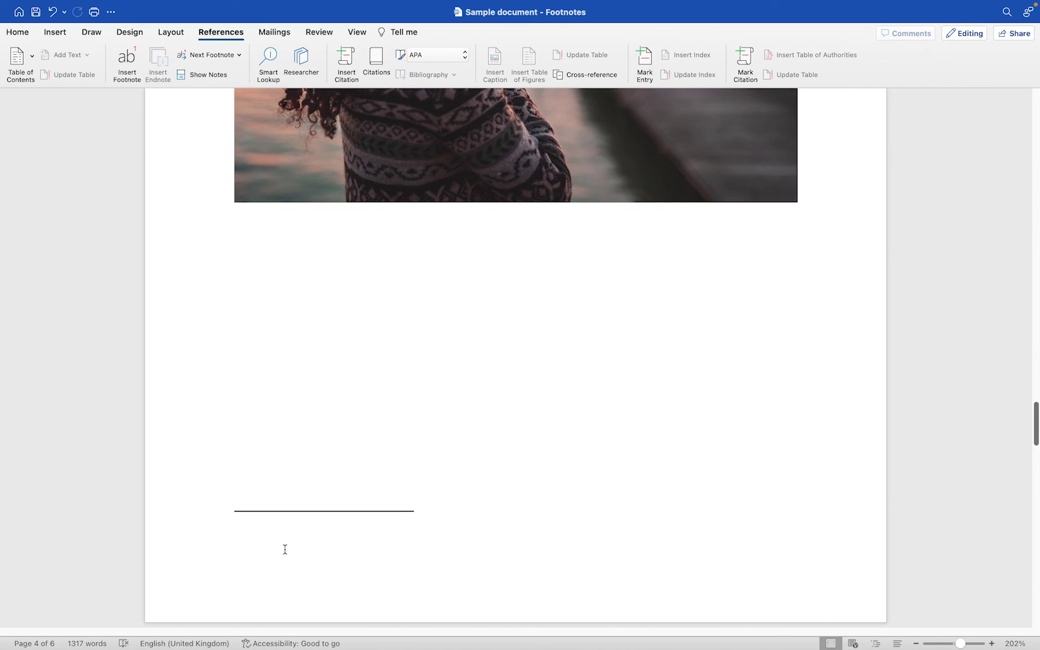
pyautogui.press('super+z')
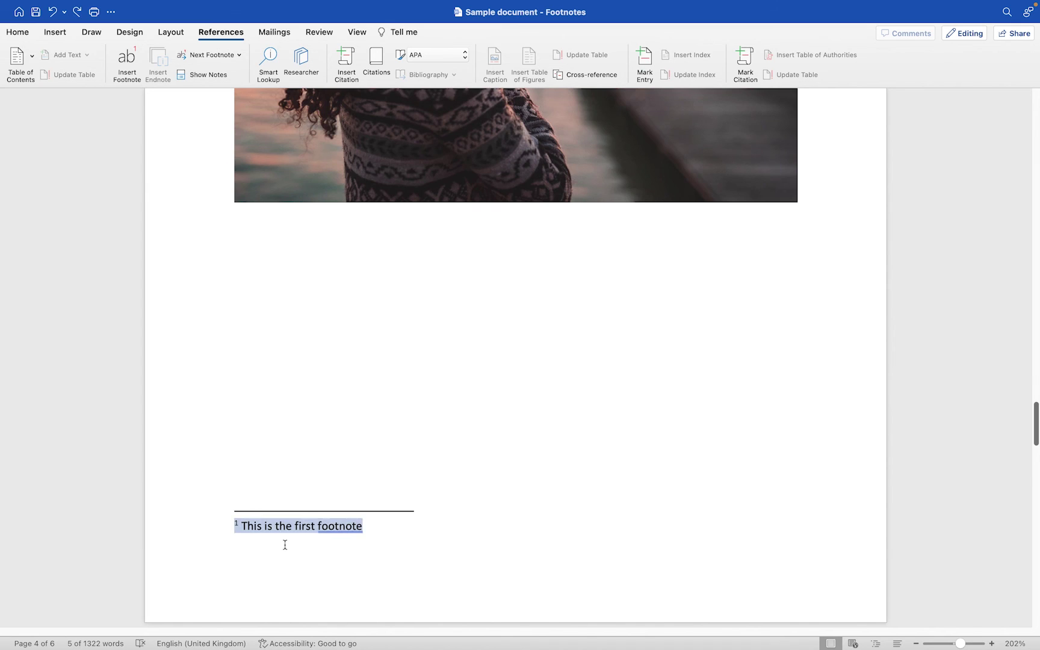
# Step: Delete the superscript 1 after 'end', removing the first footnote so the others renumber
pyautogui.scroll(10, 284, 545)
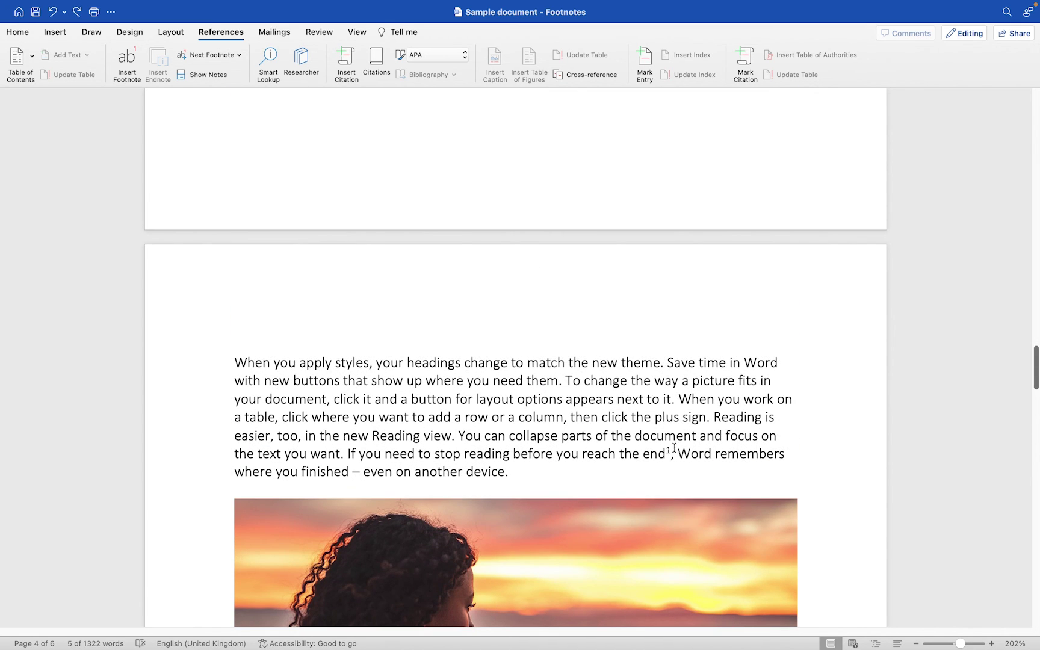
pyautogui.moveTo(672, 450); pyautogui.dragTo(665, 451)
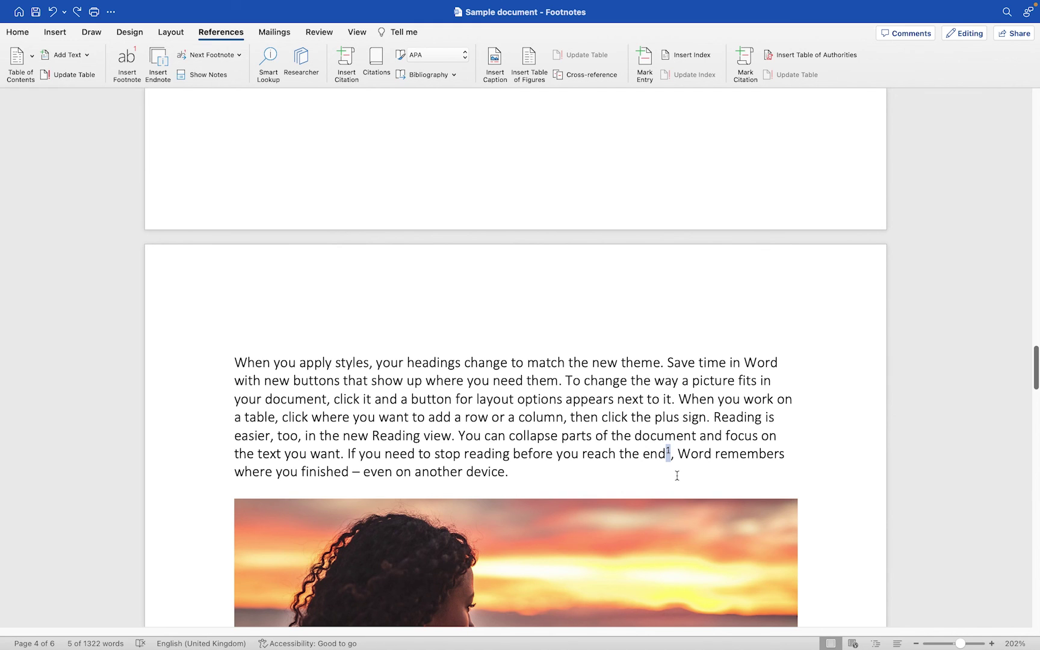
pyautogui.press('Delete')
pyautogui.scroll(-10, 668, 474)
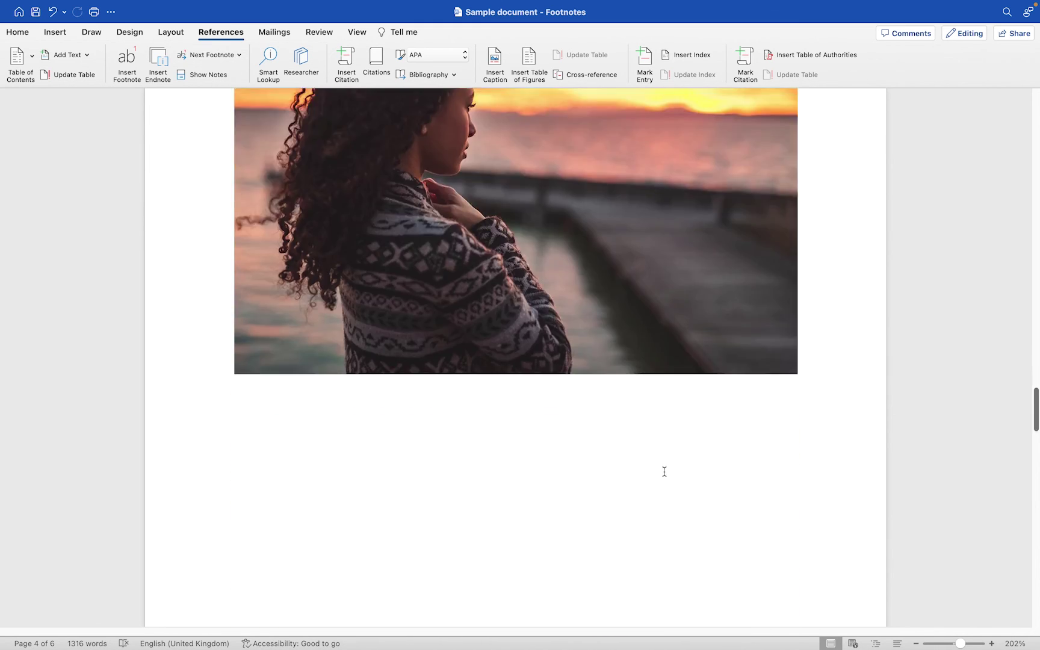
pyautogui.scroll(-5, 665, 471)
pyautogui.scroll(-2, 304, 469)
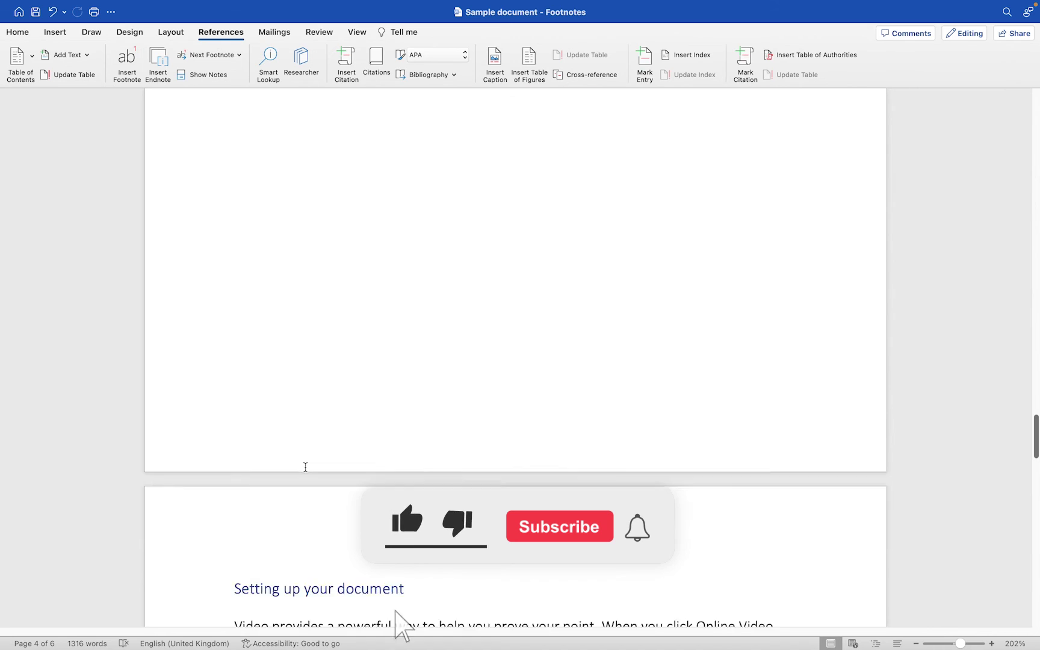
pyautogui.scroll(-10, 305, 467)
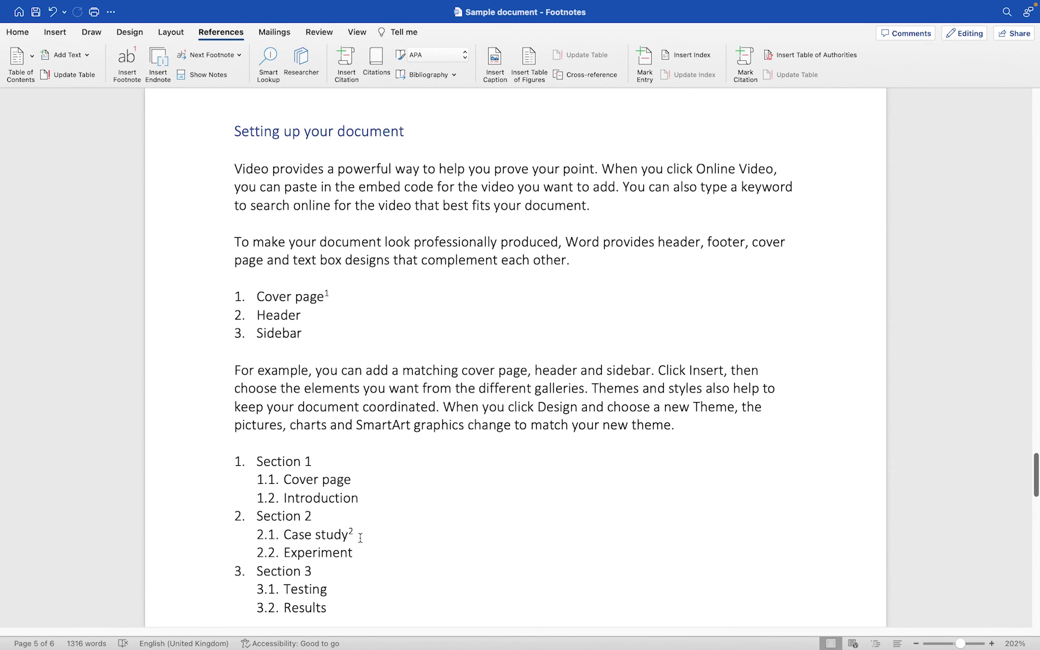
pyautogui.scroll(-10, 360, 538)
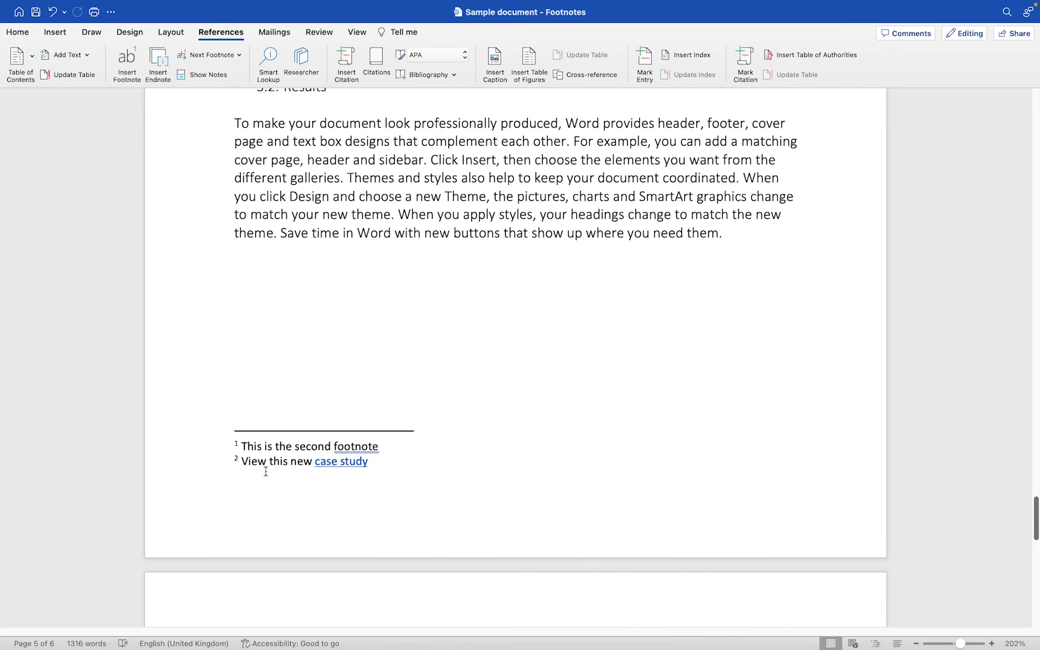